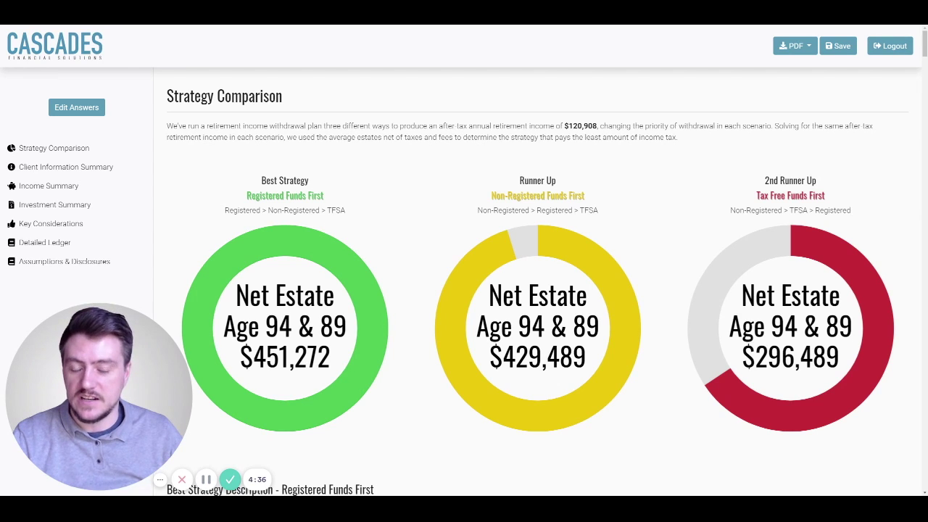
Open the questionnaire answers and review Client 1's employment, defined benefit pension amounts and projected CPP/QPP payment
left_click(71, 108)
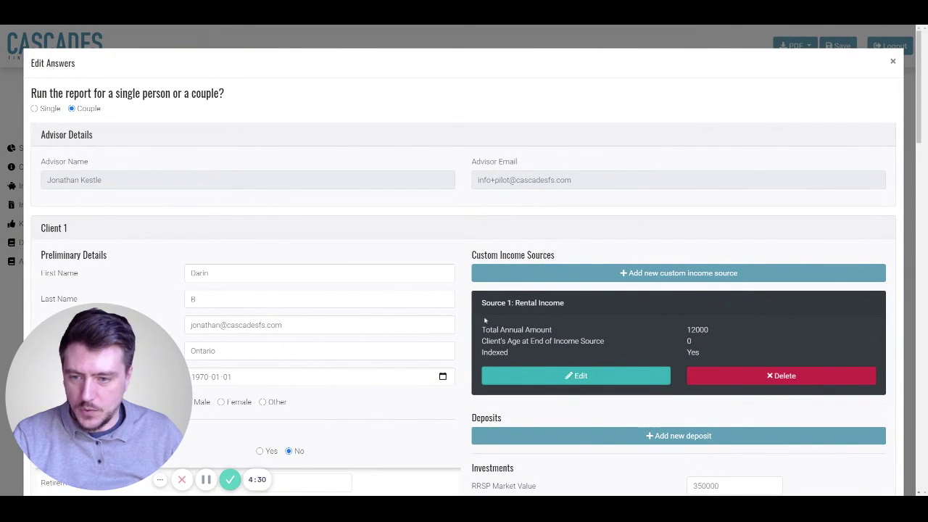
scroll(484, 319, "down", 4)
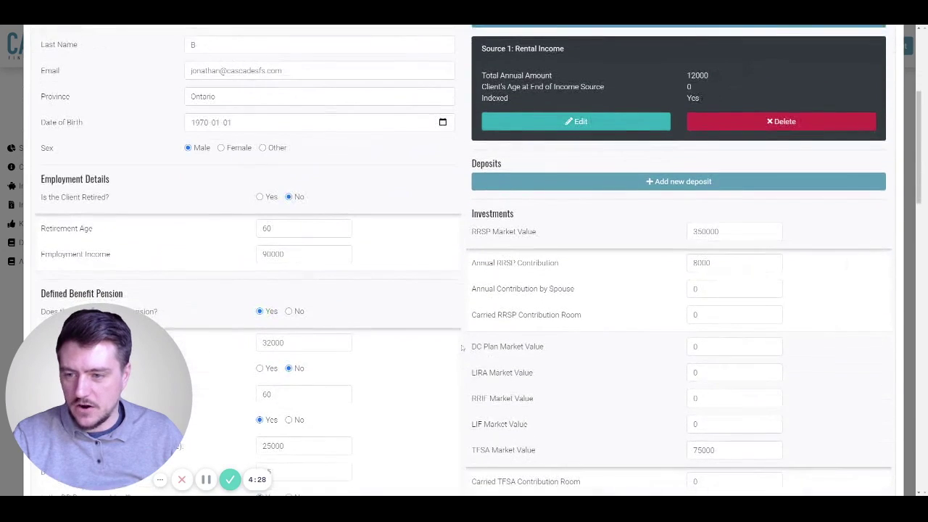
scroll(461, 348, "down", 2)
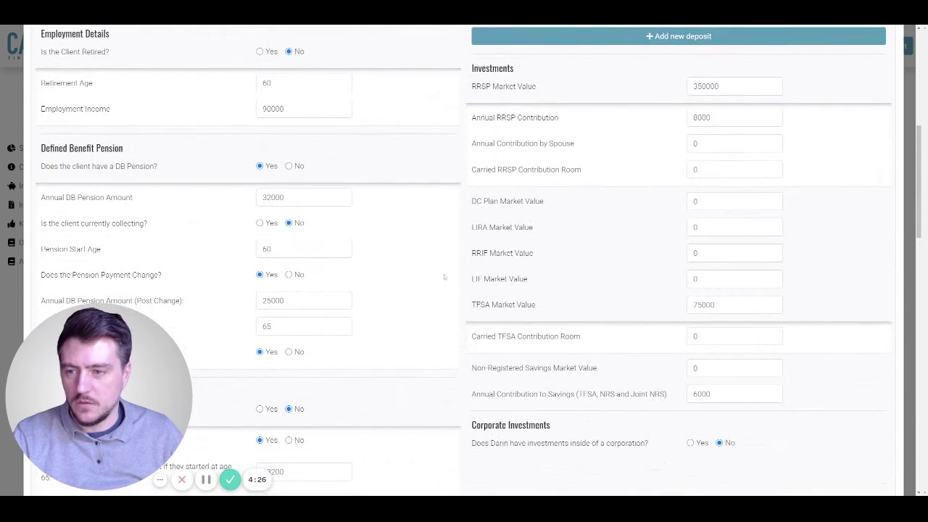
double_click(274, 197)
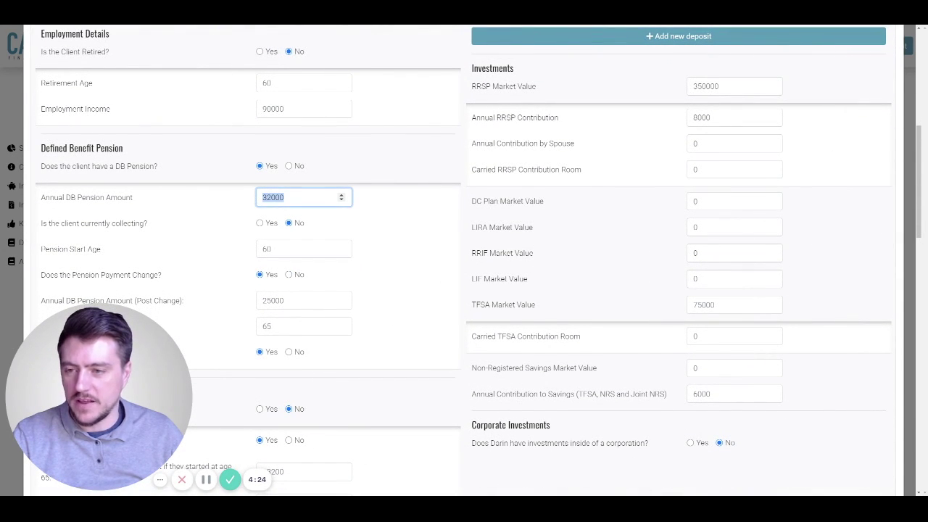
scroll(373, 225, "down", 2)
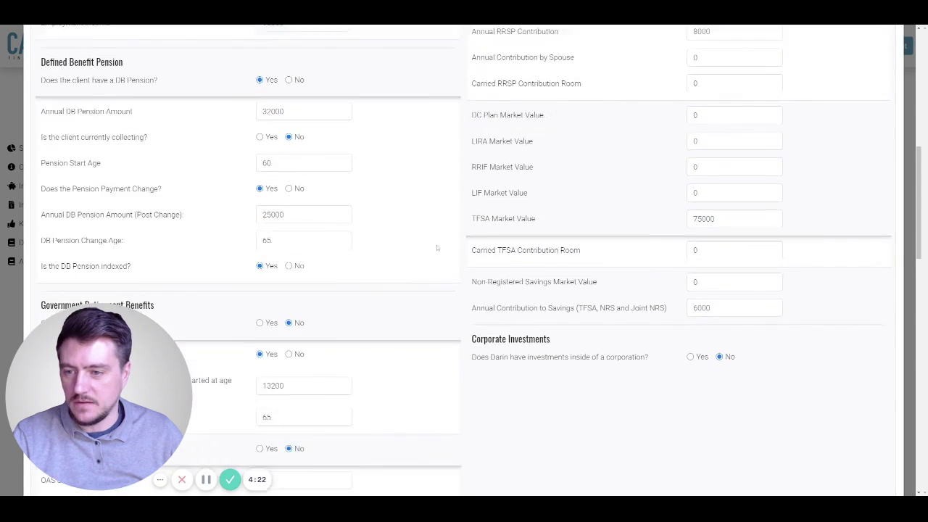
left_click(304, 192)
left_click_drag(286, 192, 250, 198)
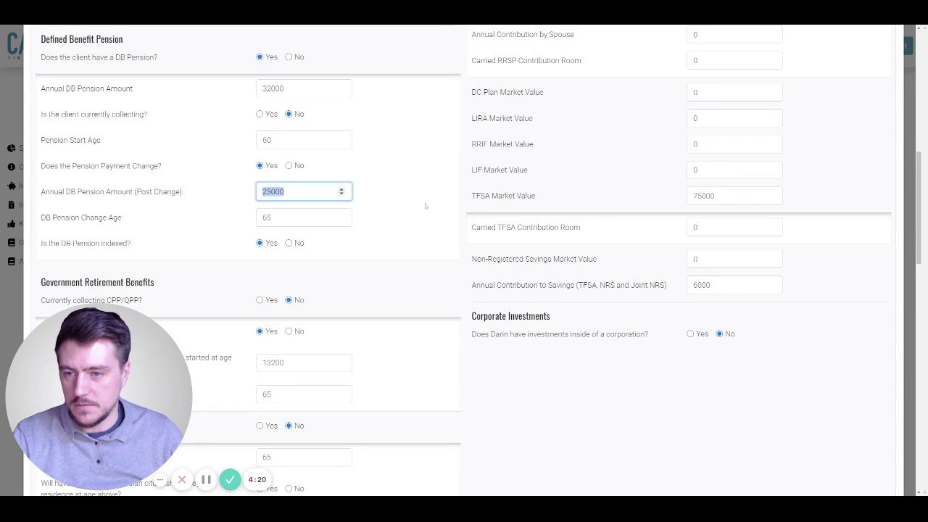
scroll(425, 206, "down", 3)
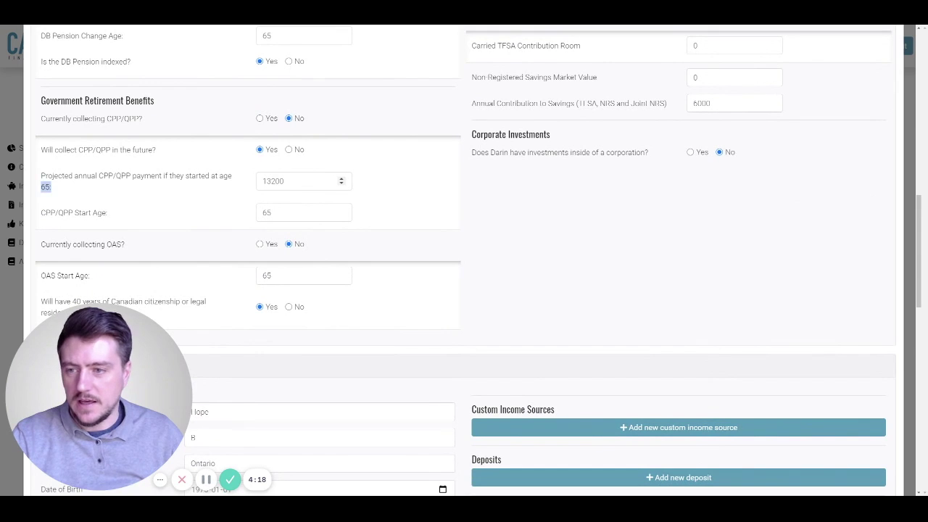
double_click(281, 180)
scroll(507, 232, "up", 3)
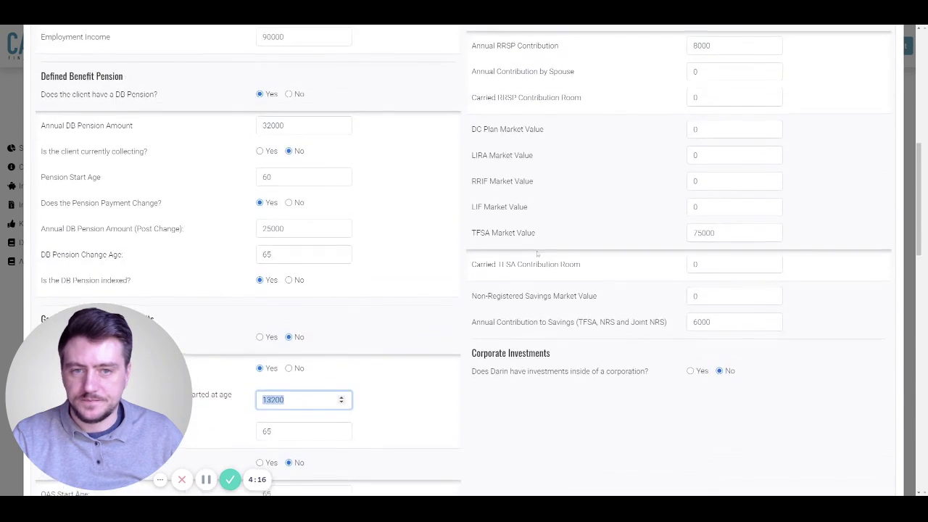
Review Client 1's rental income amount, RRSP market value and remaining investment entries
scroll(537, 253, "up", 4)
left_click_drag(709, 148, 686, 148)
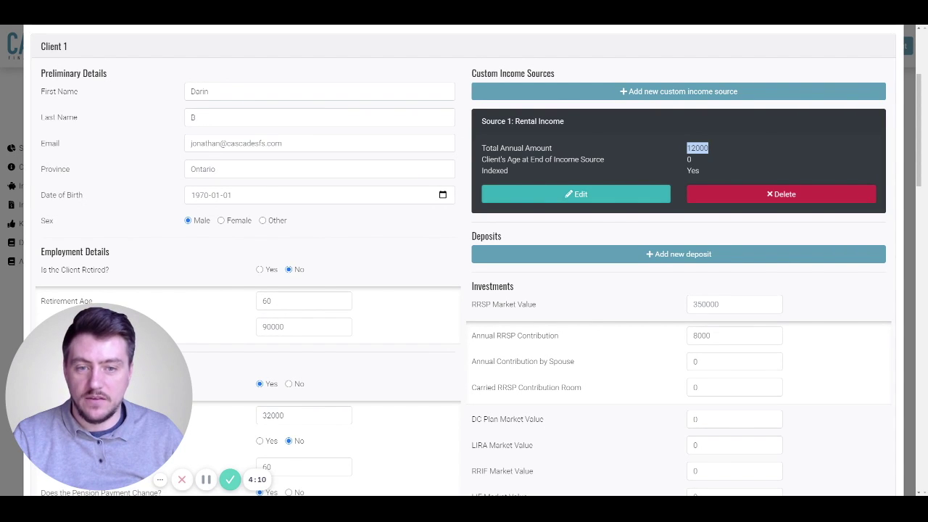
scroll(772, 190, "down", 2)
double_click(705, 158)
scroll(644, 226, "down", 1)
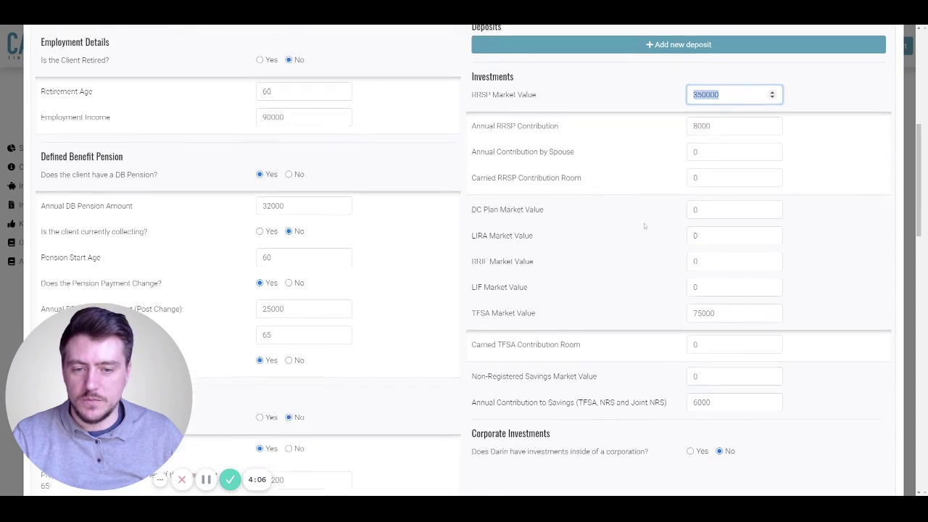
scroll(643, 226, "down", 1)
scroll(645, 227, "down", 2)
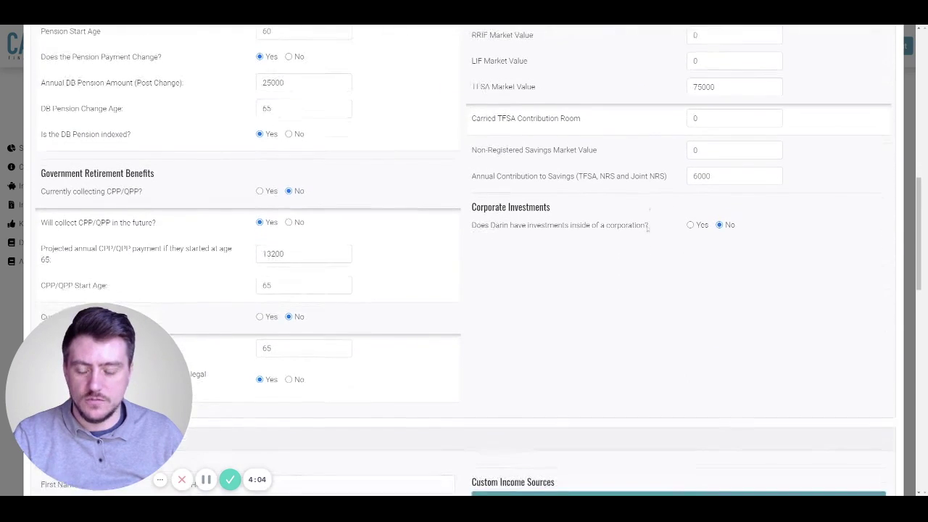
Examine Client 2's retirement details and the DC plan, employer contribution, LIRA, RRSP and TFSA entries
scroll(647, 228, "down", 5)
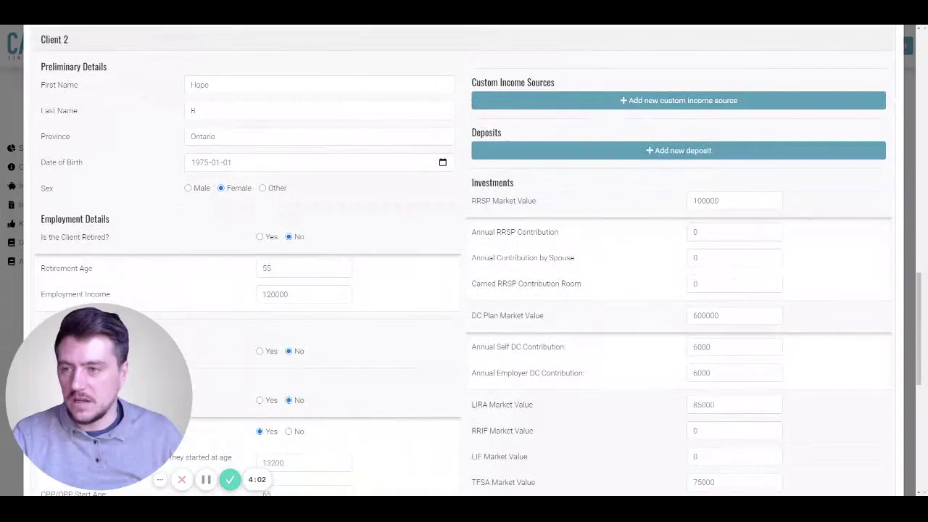
scroll(772, 284, "down", 3)
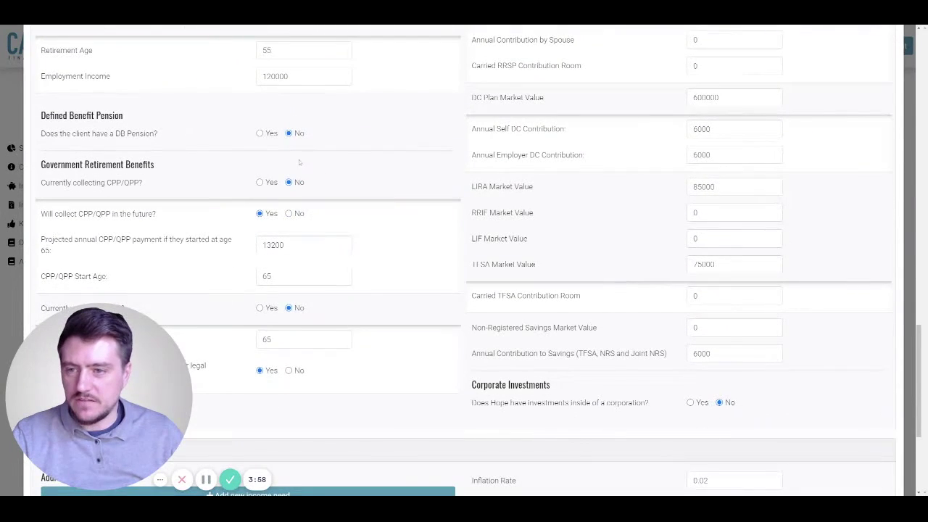
scroll(722, 197, "up", 2)
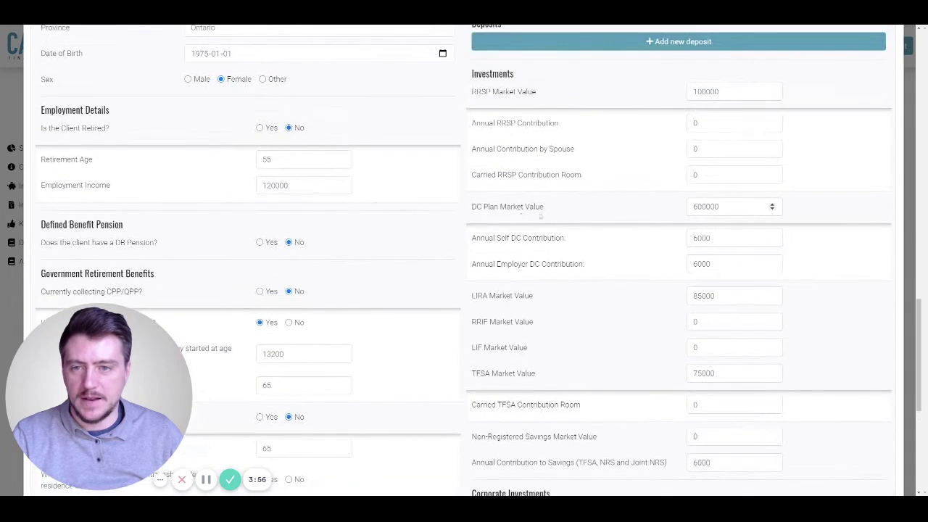
left_click_drag(721, 207, 657, 206)
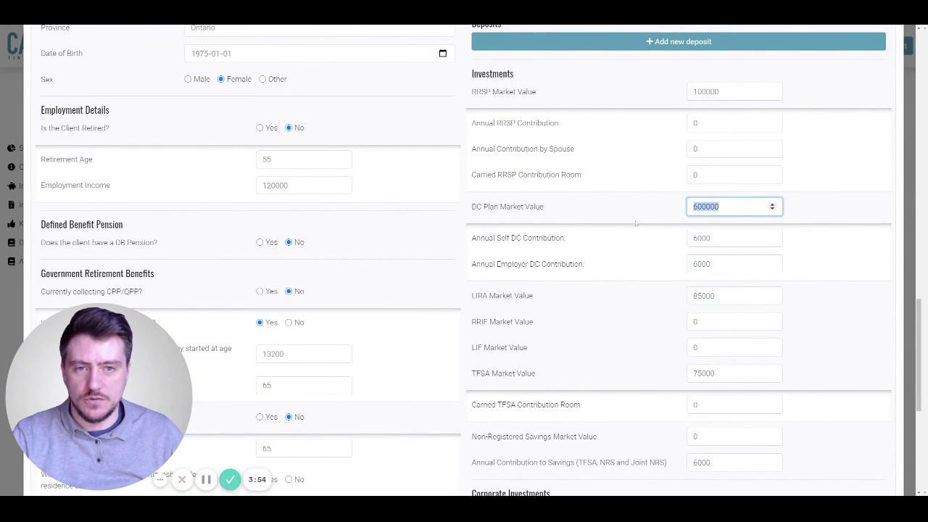
left_click_drag(717, 264, 668, 267)
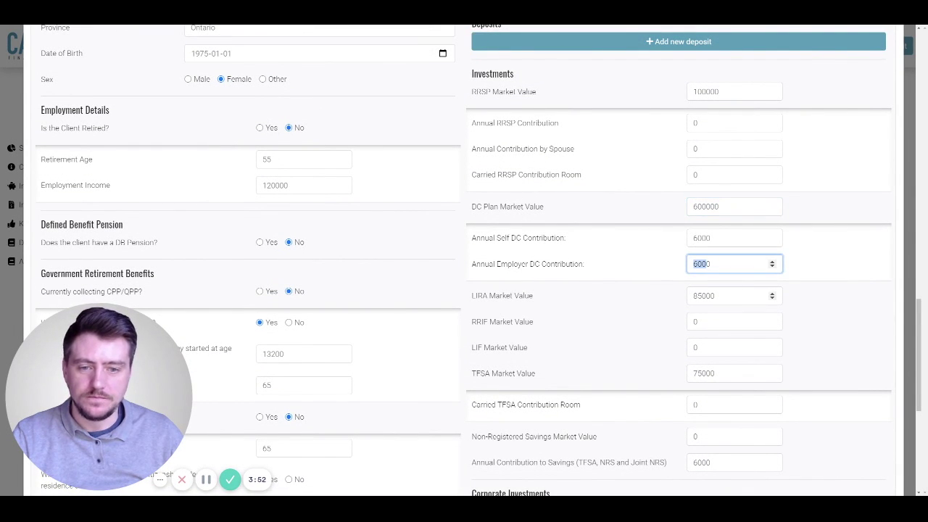
key("Tab")
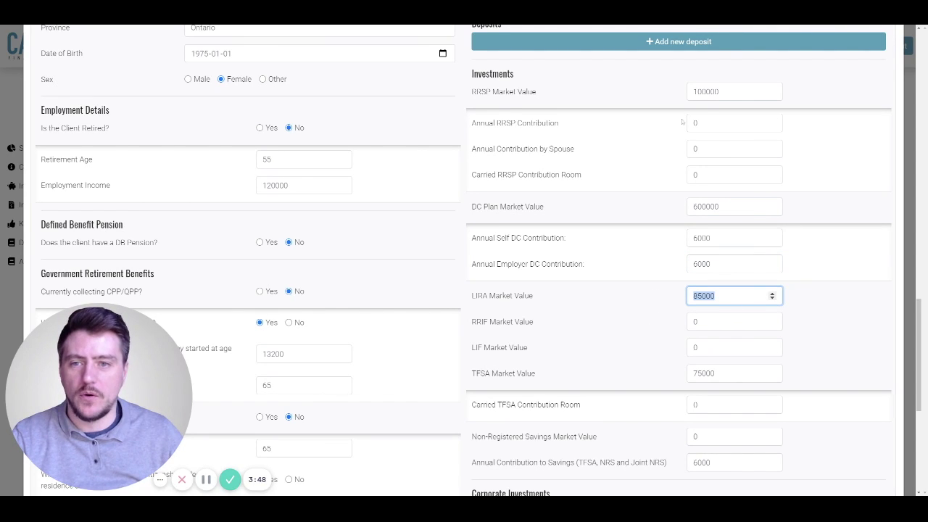
left_click(724, 91)
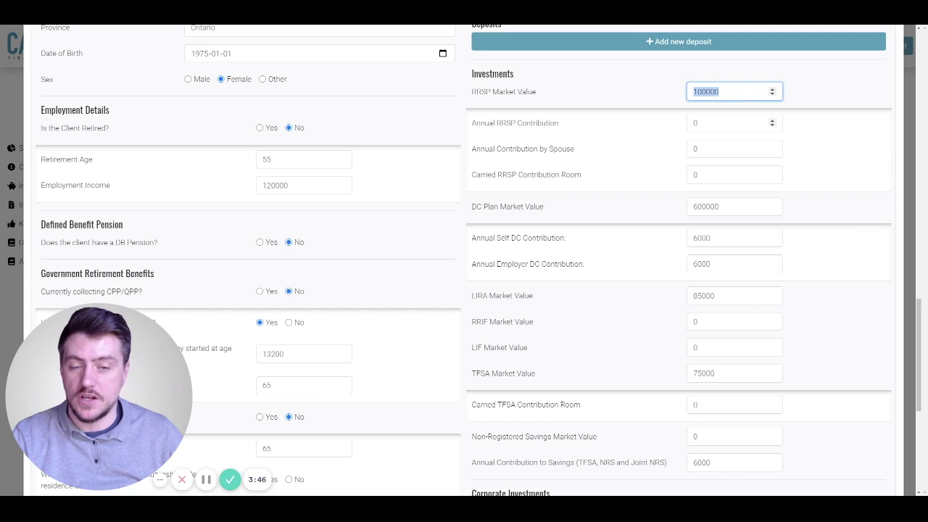
left_click(732, 373)
Check the joint non-registered savings, risk profile and inflation rate under the additional questions, and close the answers without recalculating
scroll(634, 386, "down", 4)
scroll(637, 386, "down", 1)
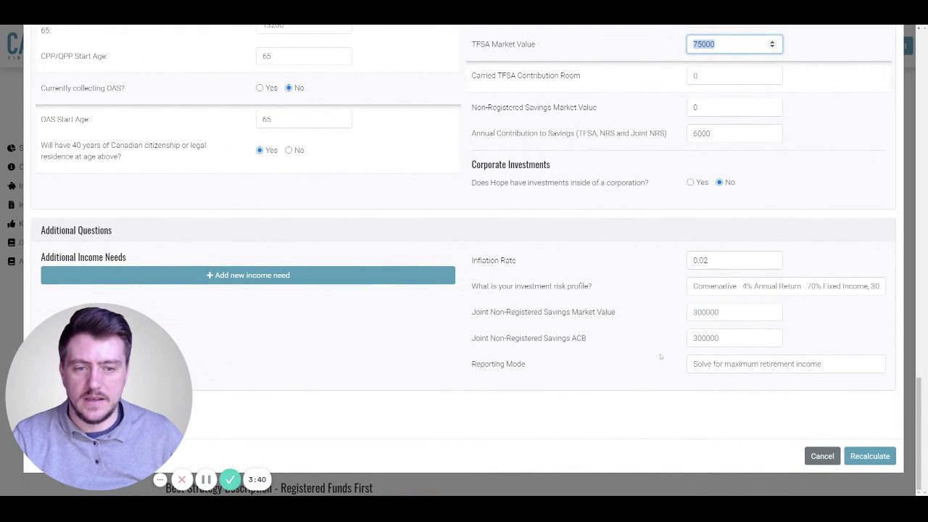
left_click(660, 318)
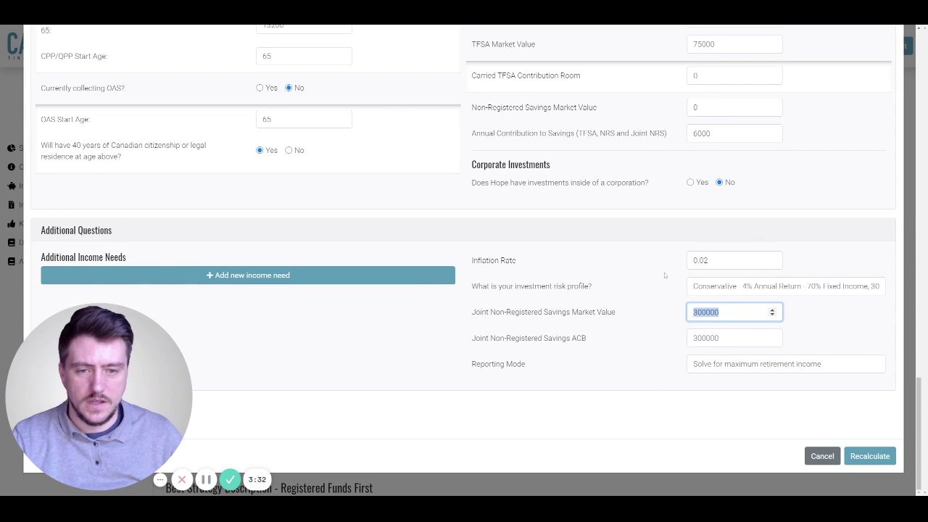
key("shift+Tab")
key("shift+Tab")
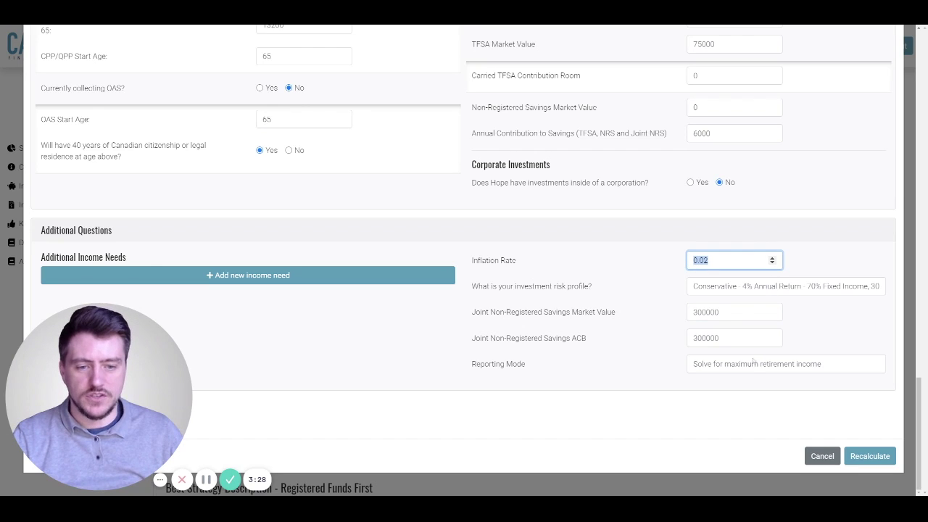
left_click(822, 456)
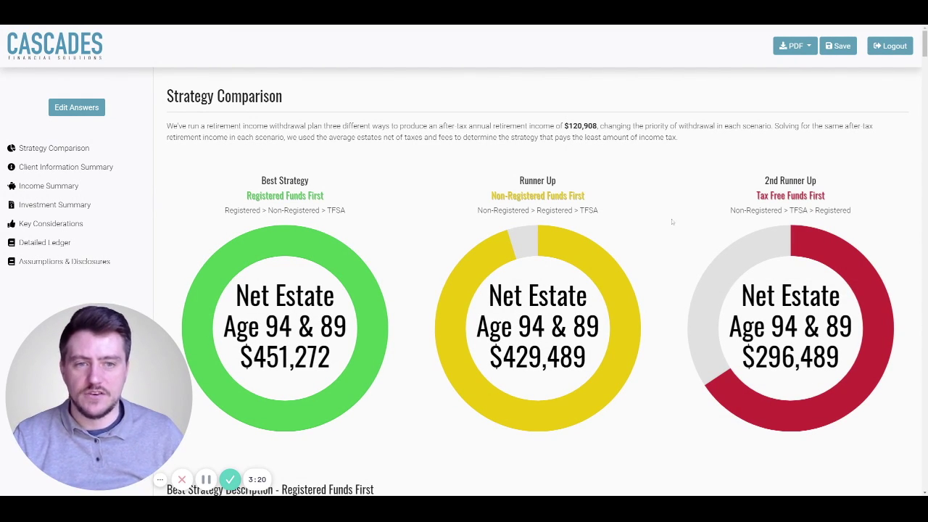
Compare the three withdrawal strategies' net estates, withdrawal orders and differences at mortality in the Strategy Comparison report
scroll(652, 223, "down", 2)
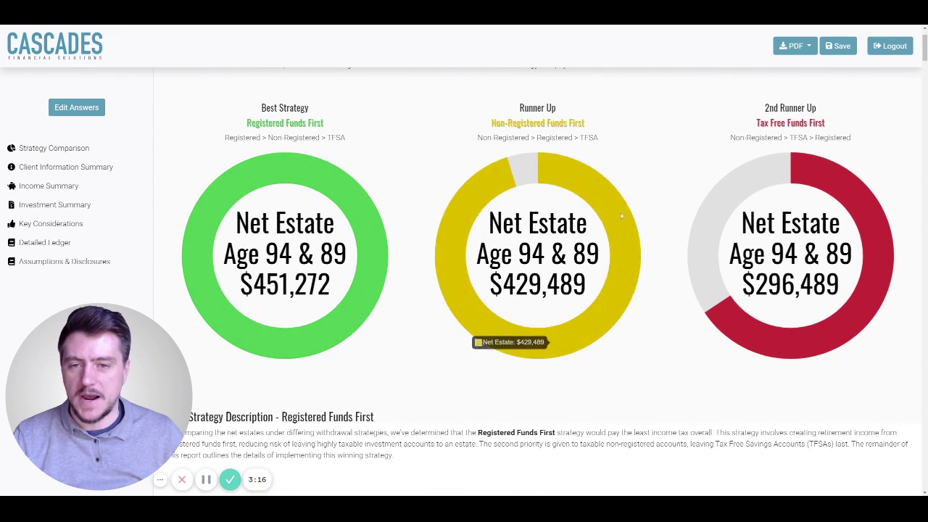
scroll(758, 252, "down", 4)
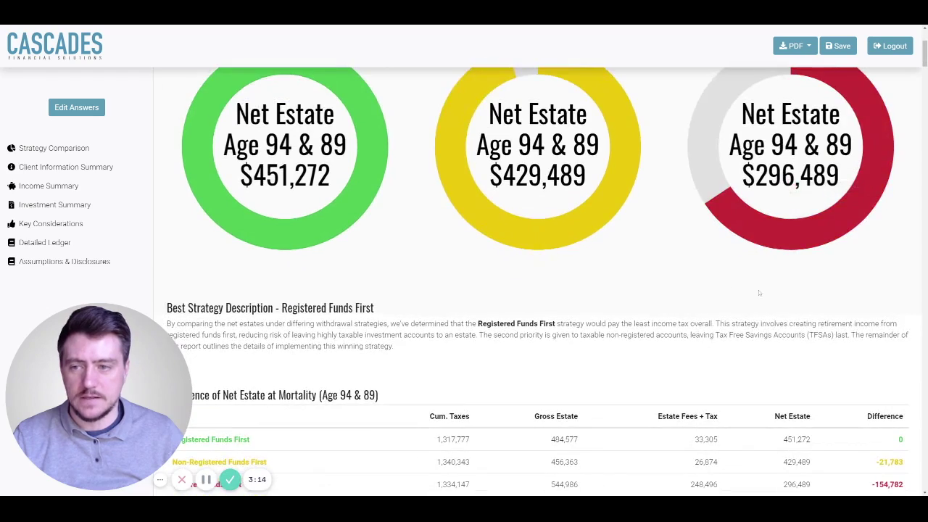
scroll(709, 283, "up", 4)
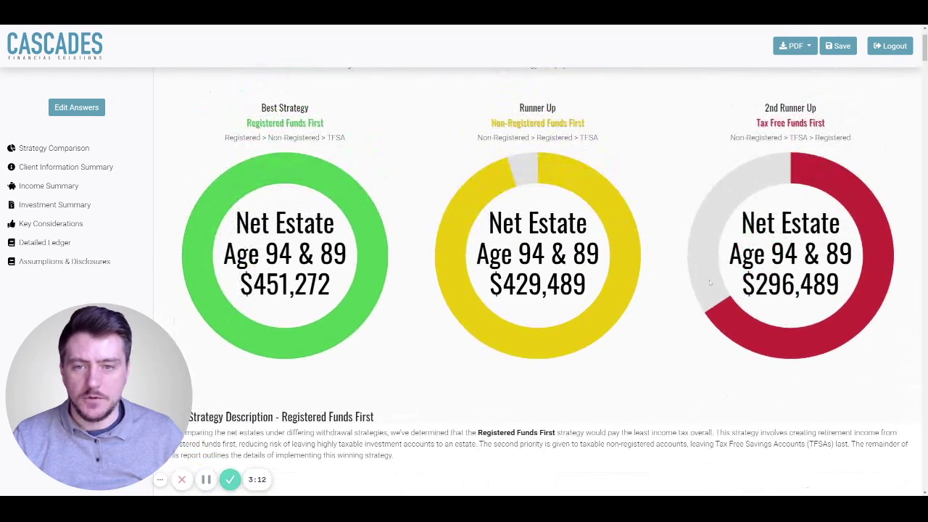
scroll(709, 283, "down", 5)
left_click_drag(906, 341, 872, 339)
scroll(612, 288, "up", 5)
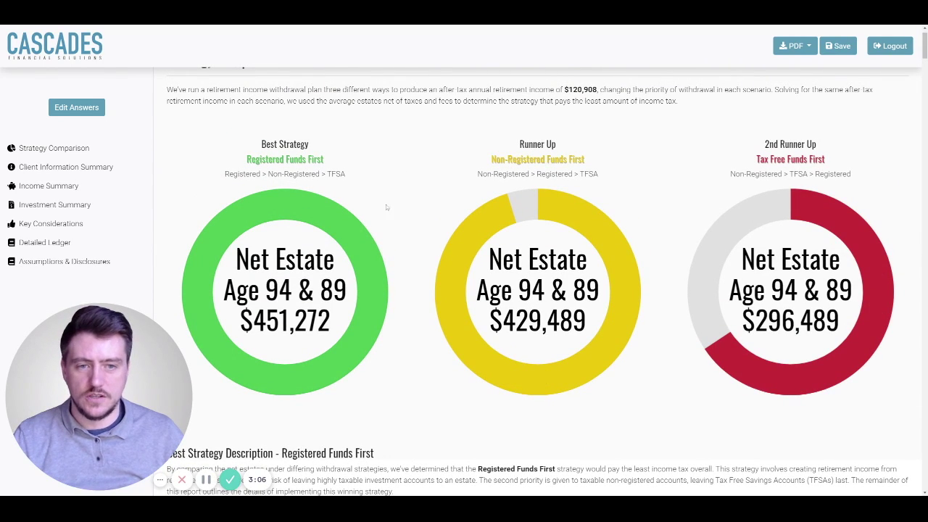
left_click_drag(730, 174, 782, 174)
mouse_move(718, 250)
scroll(717, 250, "down", 3)
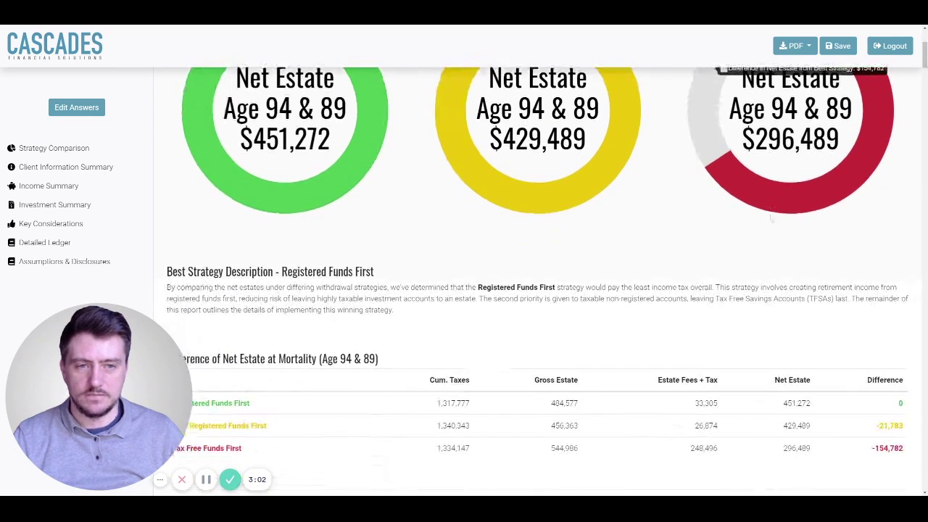
scroll(798, 326, "down", 1)
left_click_drag(902, 376, 874, 375)
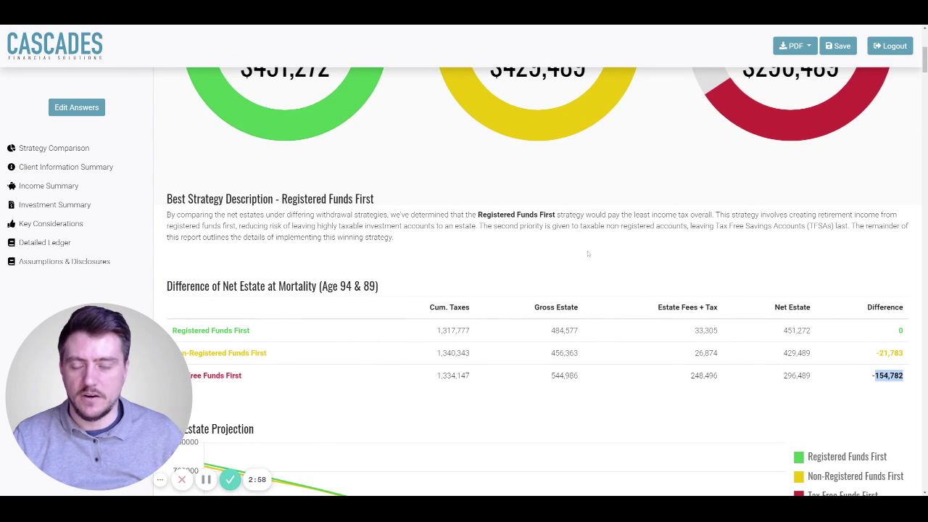
scroll(623, 276, "up", 4)
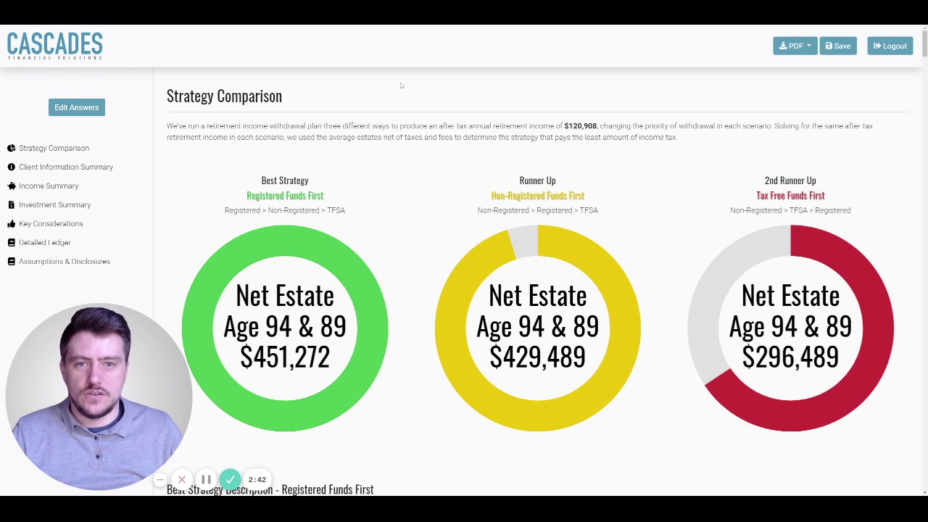
Reopen the answers and set Client 1's rental income to end with a final payment at age 59, saving the income source
left_click(76, 110)
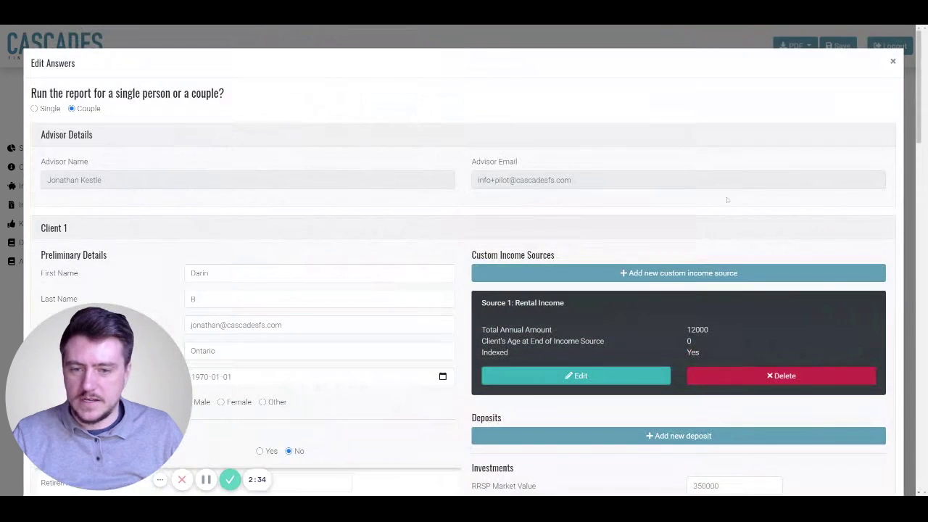
scroll(727, 200, "down", 2)
left_click(580, 267)
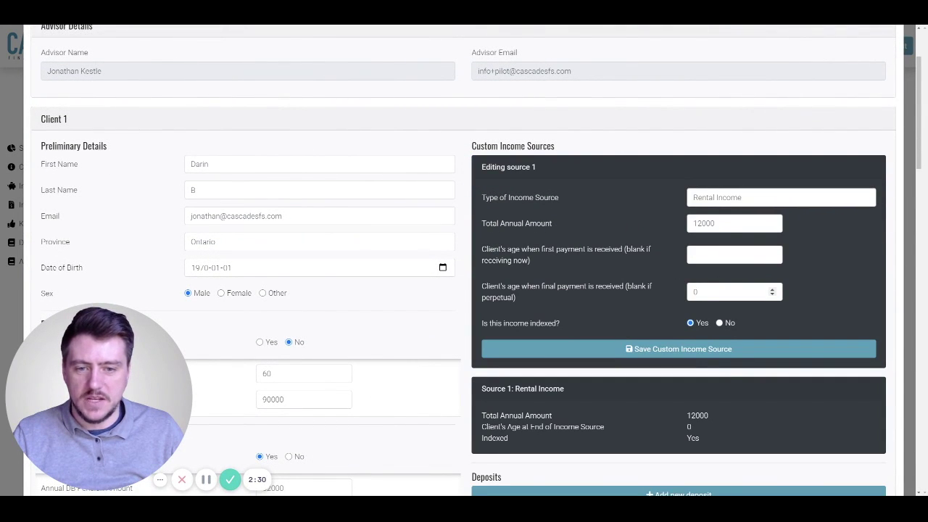
left_click_drag(703, 292, 673, 294)
type("59")
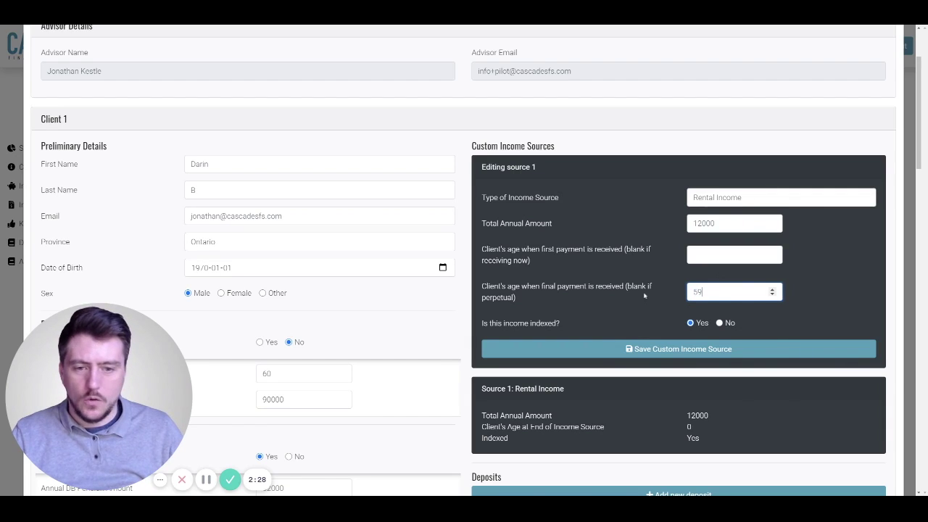
left_click(642, 350)
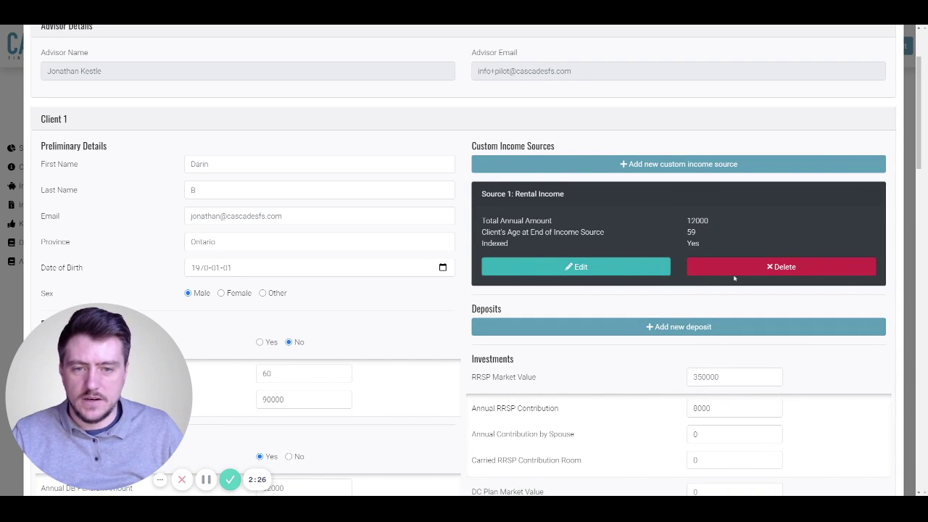
Add a deposit of 1000000 at age 60 to Client 1
left_click(639, 327)
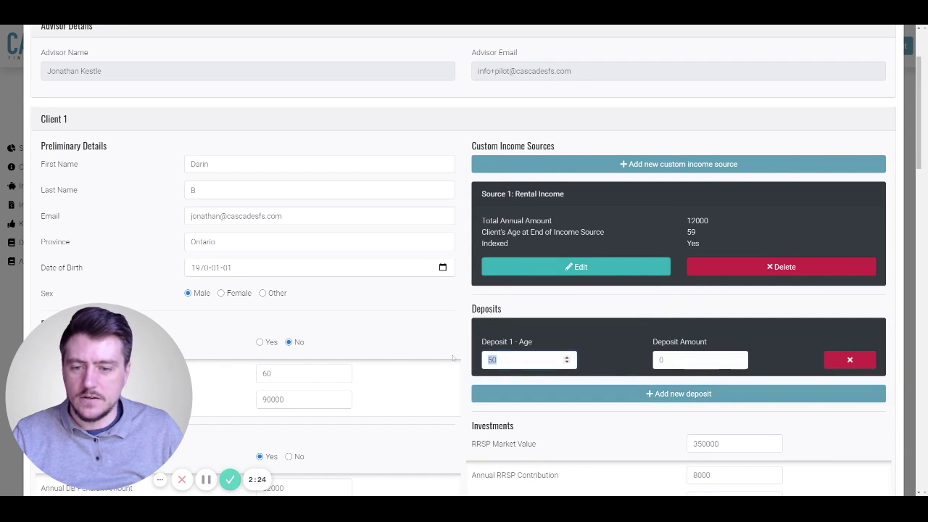
type("60")
key("Tab")
type("10000")
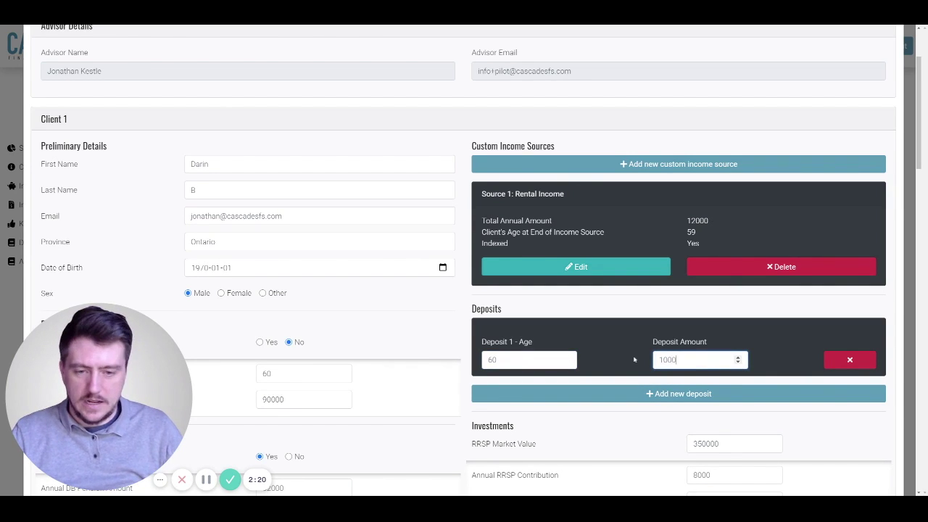
type("00")
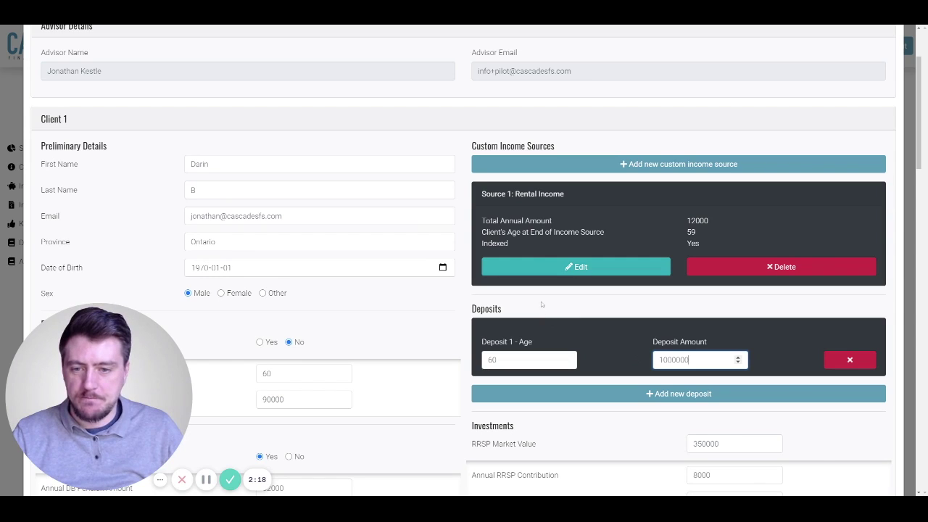
left_click(540, 304)
Set the reporting mode under the additional questions to solve for maximum retirement income and recalculate the report
scroll(557, 304, "down", 1)
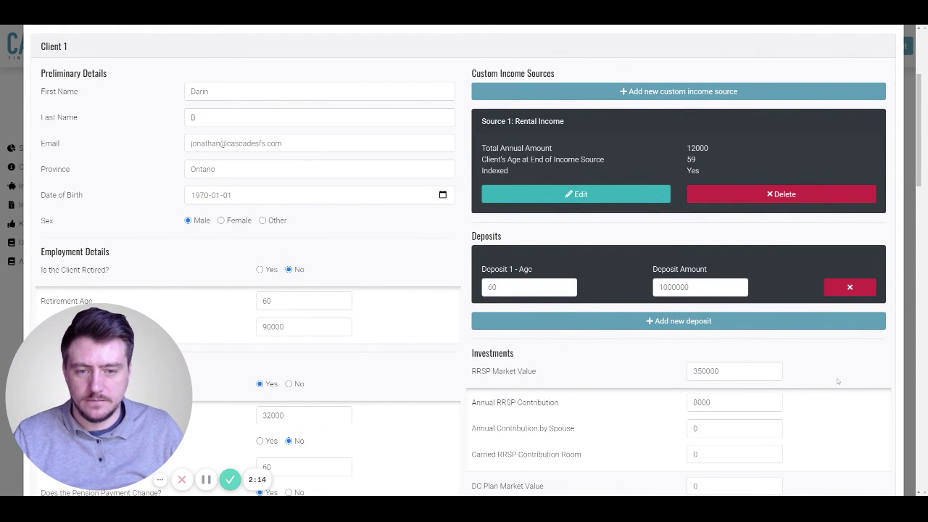
scroll(837, 381, "down", 10)
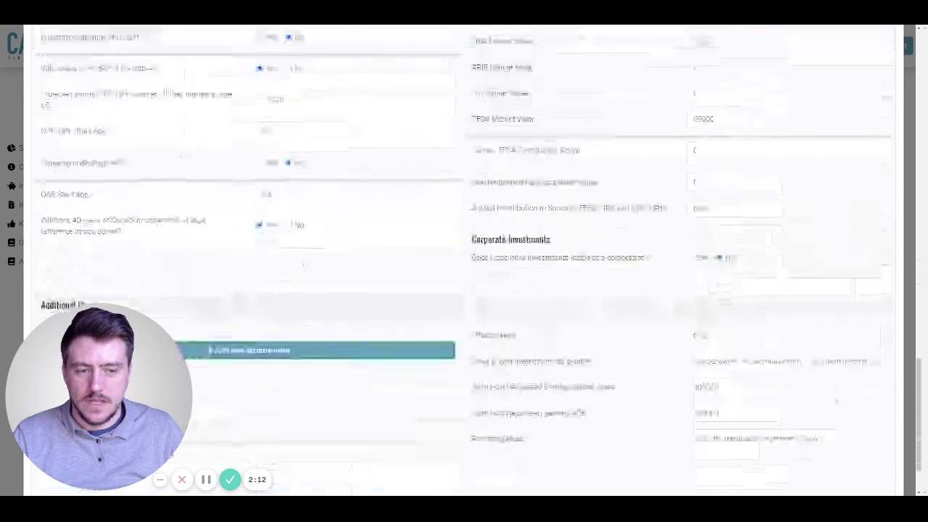
scroll(837, 400, "down", 1)
left_click(751, 371)
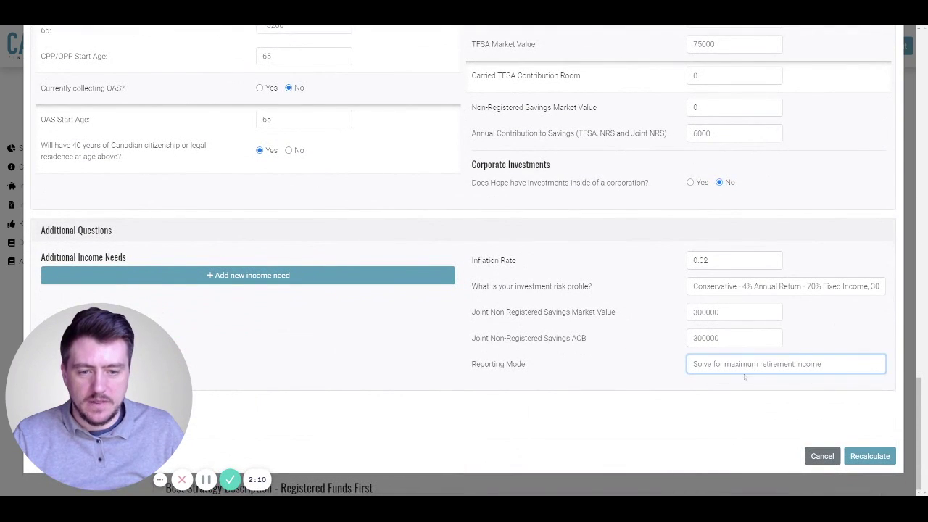
left_click(867, 458)
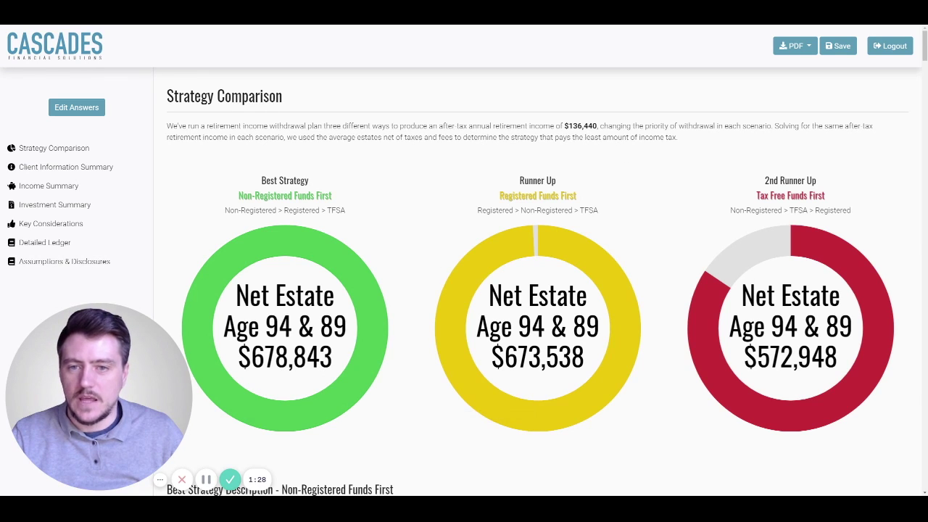
Review the recalculated after-tax retirement income and compare the strategies' net estate differences at mortality
left_click_drag(597, 126, 569, 126)
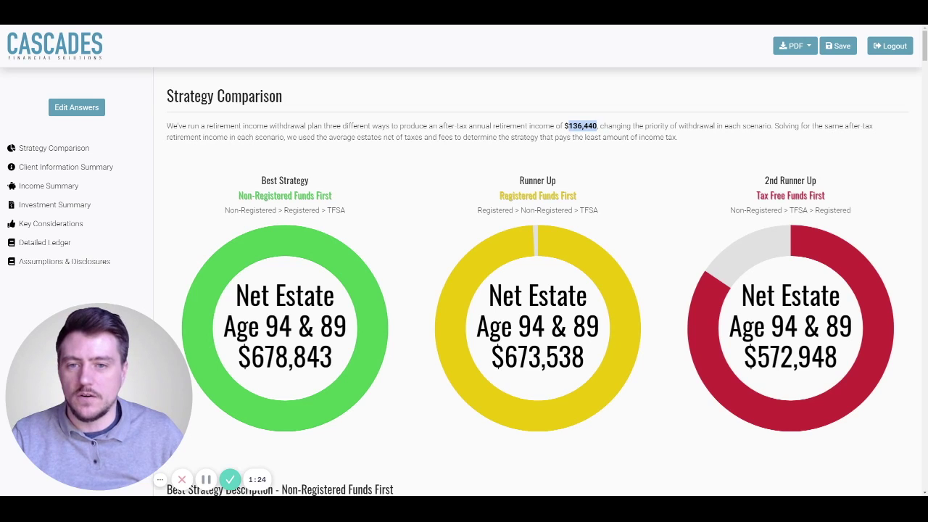
left_click(570, 126)
scroll(536, 290, "down", 3)
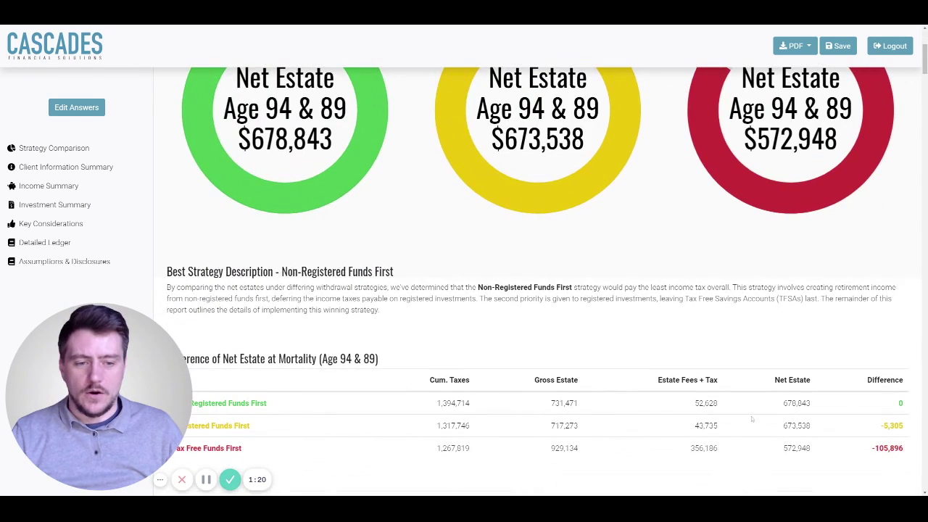
left_click_drag(906, 449, 872, 452)
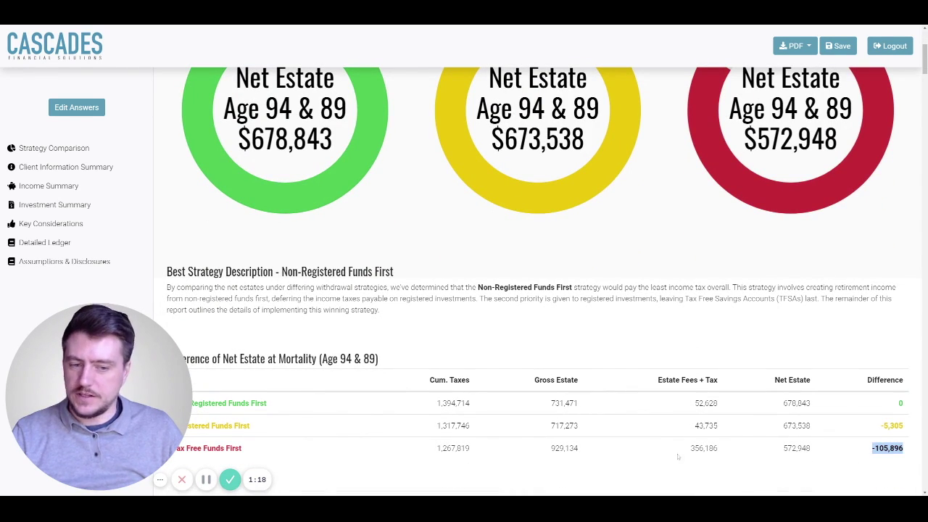
scroll(665, 439, "up", 3)
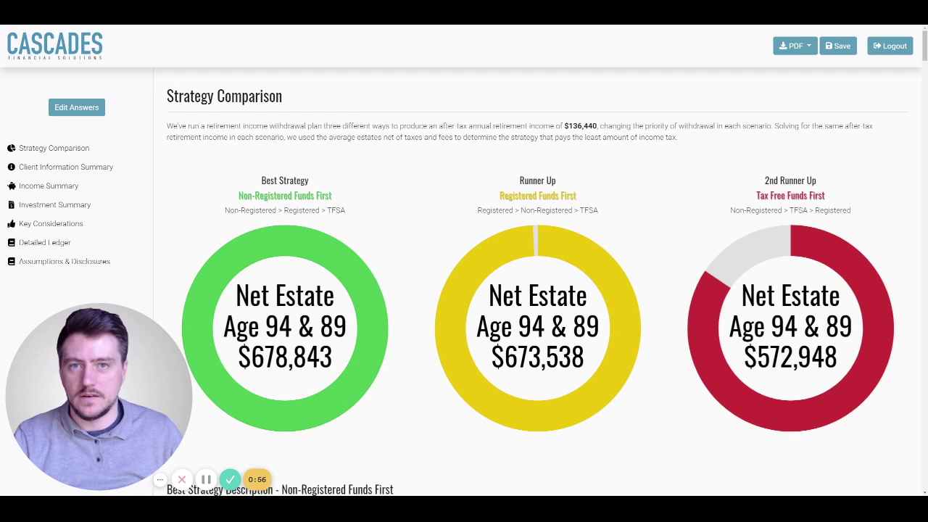
Reopen the answers, change the reporting mode to solve for a desired retirement income of 120000, and recalculate the report
left_click(85, 109)
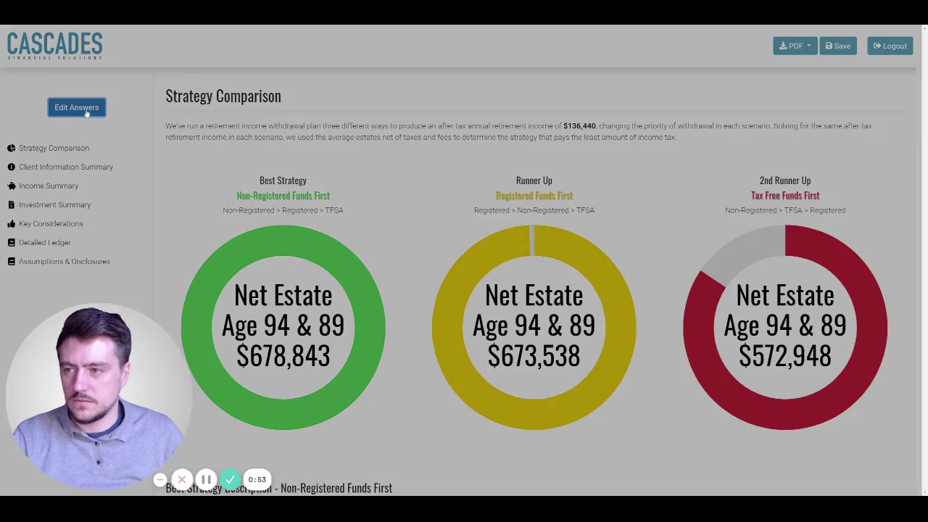
scroll(710, 278, "down", 20)
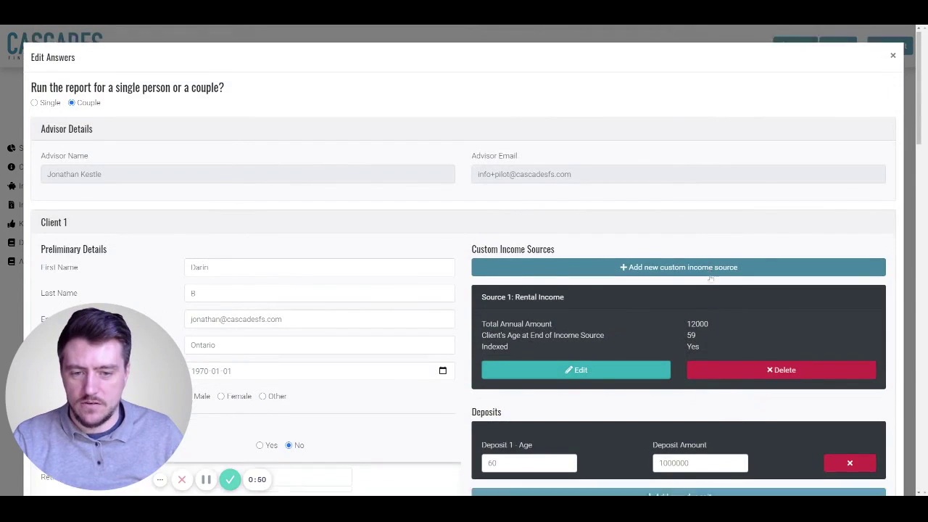
scroll(713, 290, "down", 2)
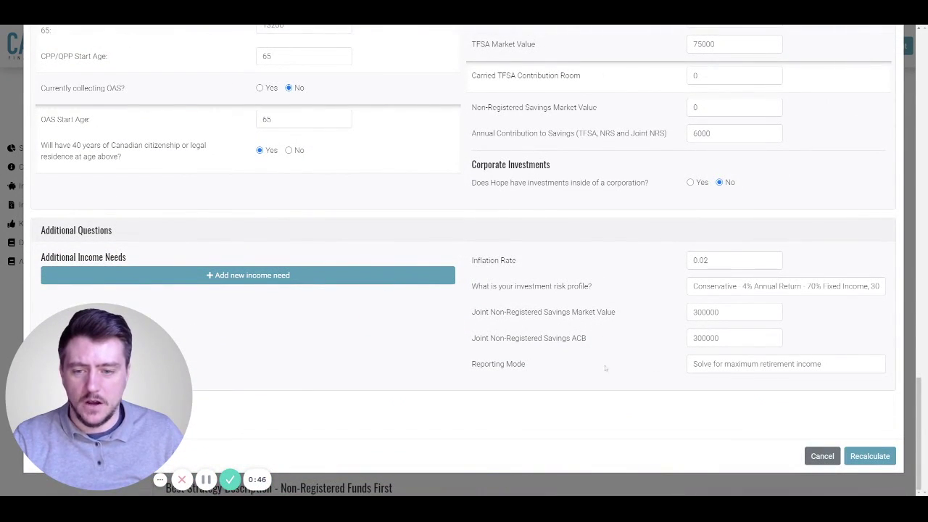
left_click(742, 378)
key("Tab")
type("120000")
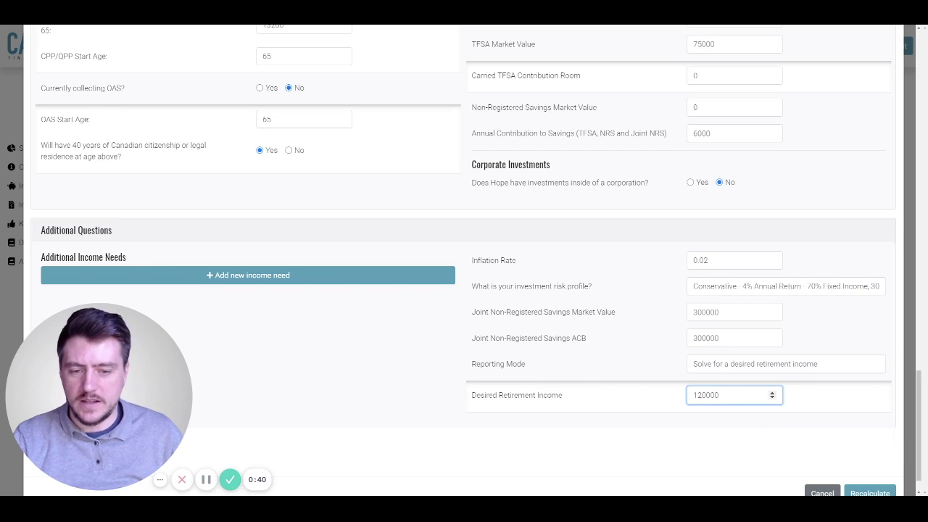
left_click(667, 426)
left_click(870, 493)
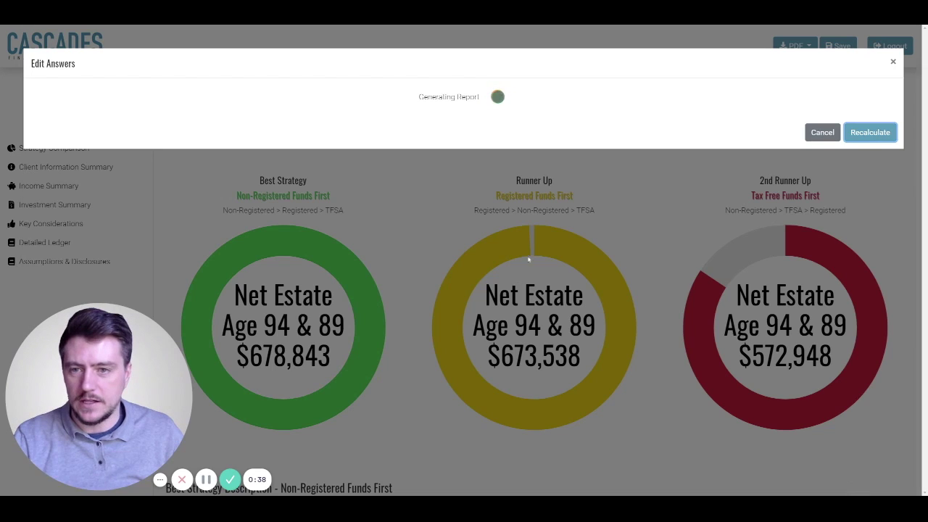